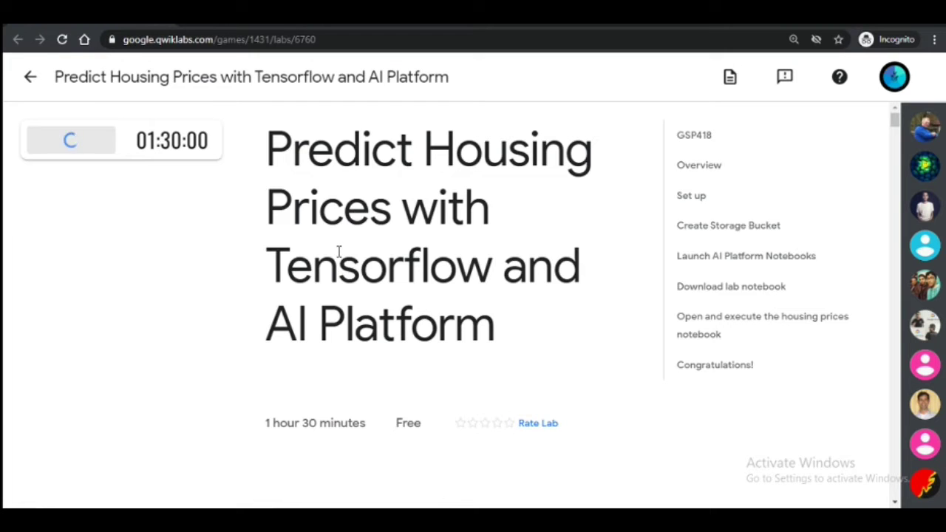
Copy the lab account's username from the lab's credentials
{"action": "left_click", "coordinate": [198, 300]}
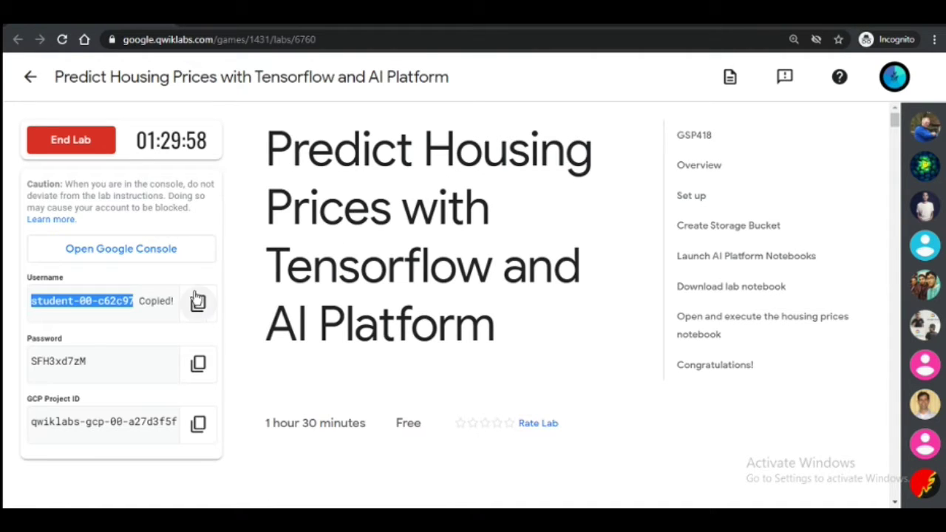
{"action": "left_click", "coordinate": [192, 250]}
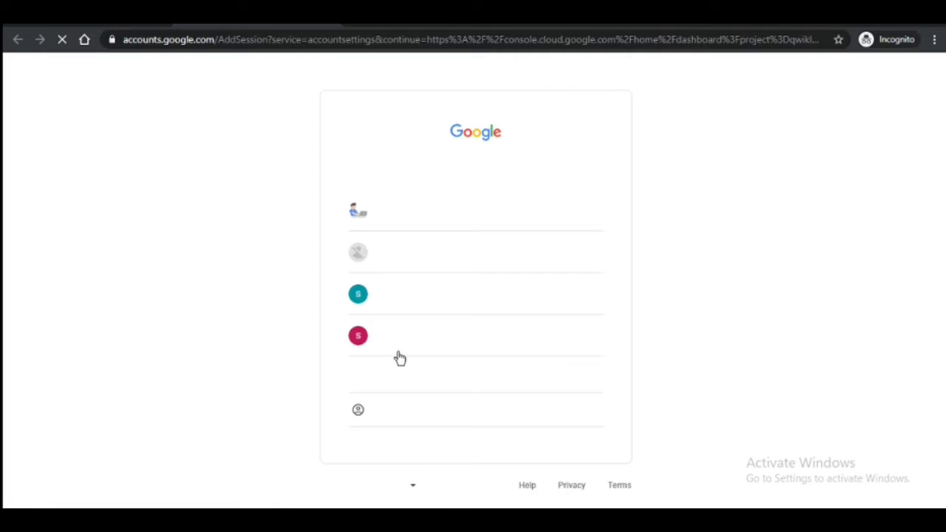
{"action": "left_click", "coordinate": [437, 394]}
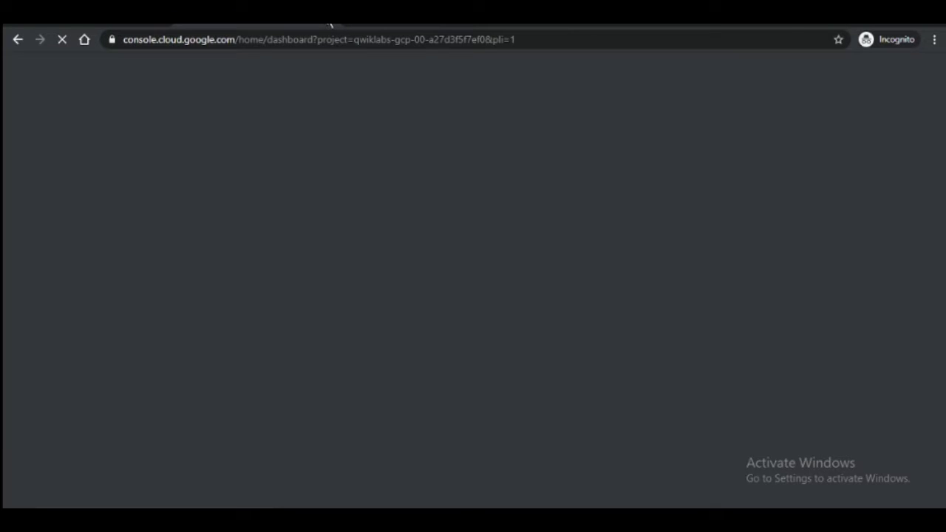
{"action": "left_click", "coordinate": [330, 24]}
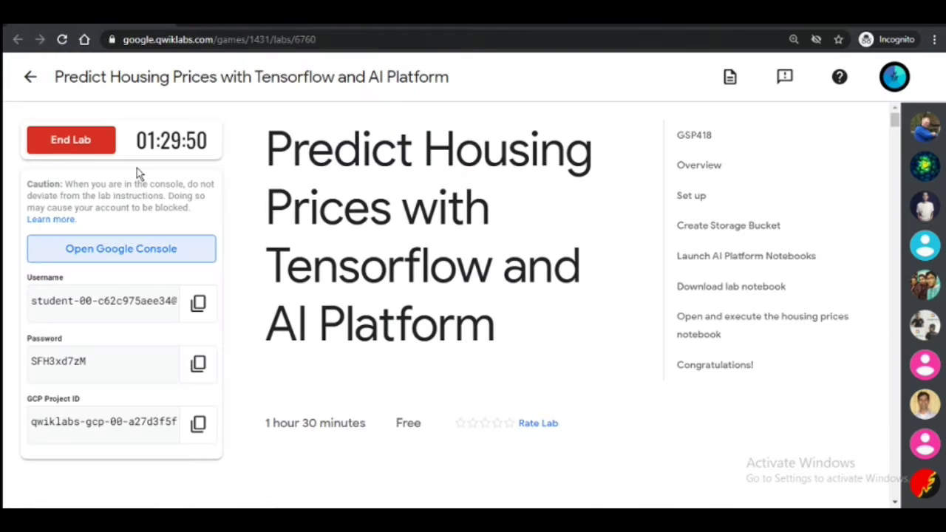
Open the Google console from the lab page and submit the copied lab username as the sign-in e-mail for another account
{"action": "left_click", "coordinate": [148, 255]}
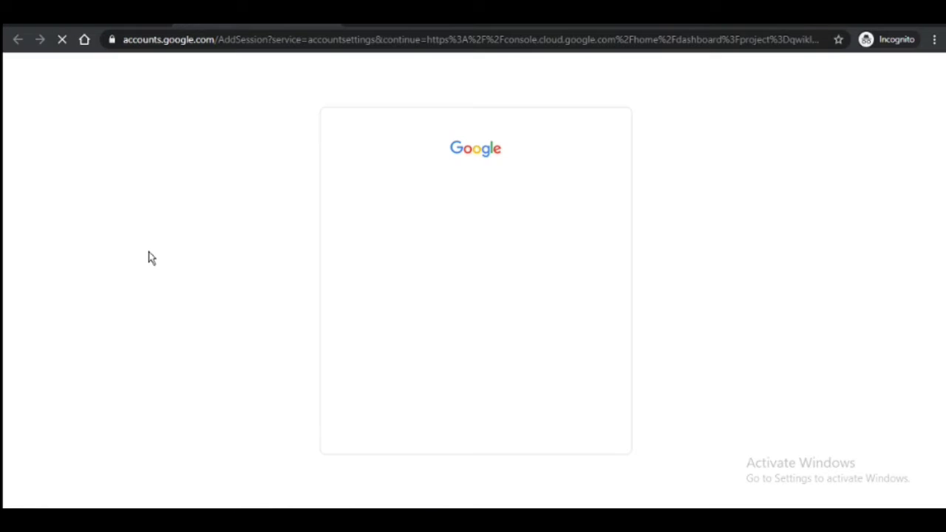
{"action": "left_click", "coordinate": [422, 415]}
{"action": "key", "text": "ctrl+v"}
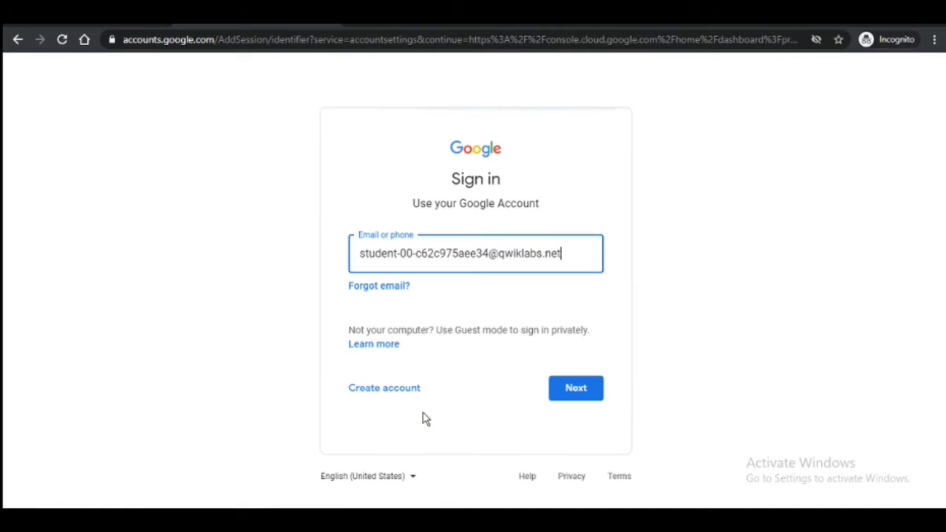
{"action": "left_click", "coordinate": [572, 396]}
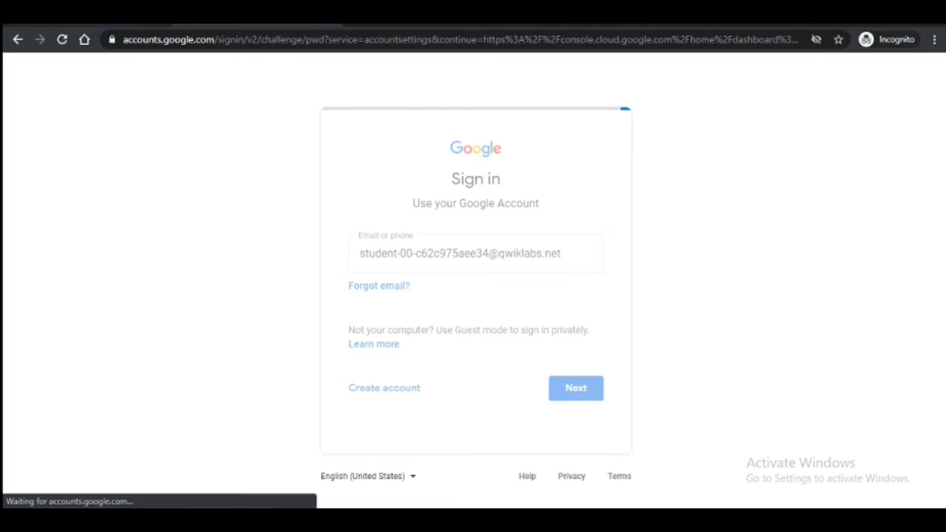
Copy the lab password from the lab page and submit it as the Google account password
{"action": "key", "text": "ctrl+Tab"}
{"action": "left_click", "coordinate": [198, 364]}
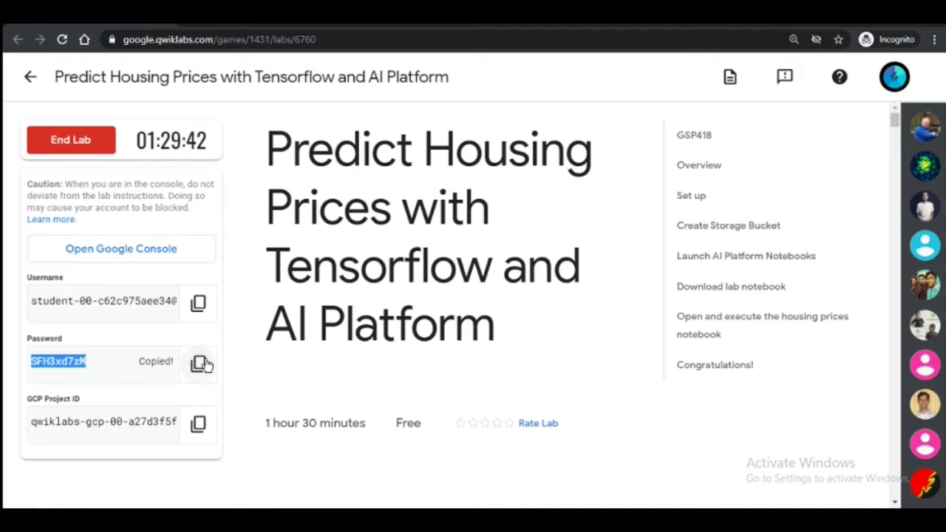
{"action": "key", "text": "ctrl+Tab"}
{"action": "key", "text": "ctrl+v"}
{"action": "left_click", "coordinate": [582, 364]}
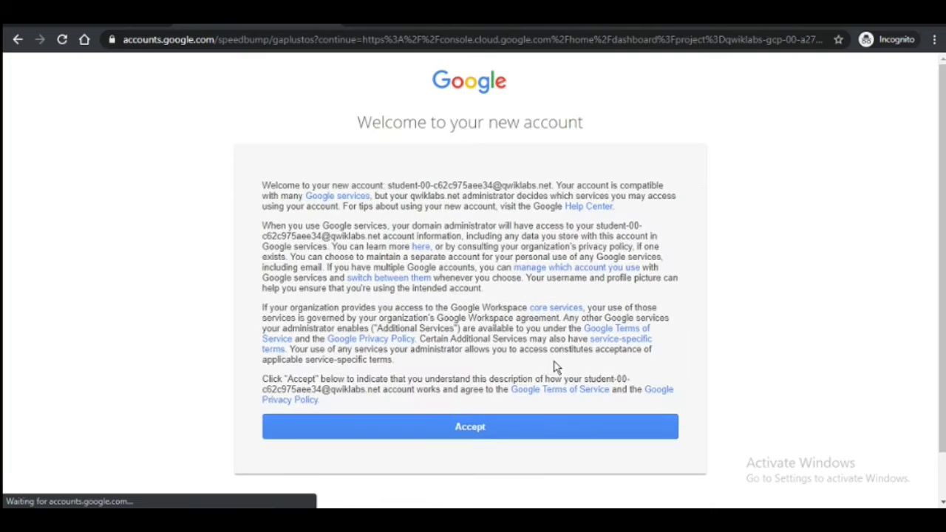
Complete the new account's welcome and recovery prompts, copying the lab's GCP Project ID meanwhile, and agree to the Google Cloud Platform Terms of Service
{"action": "left_click", "coordinate": [543, 436]}
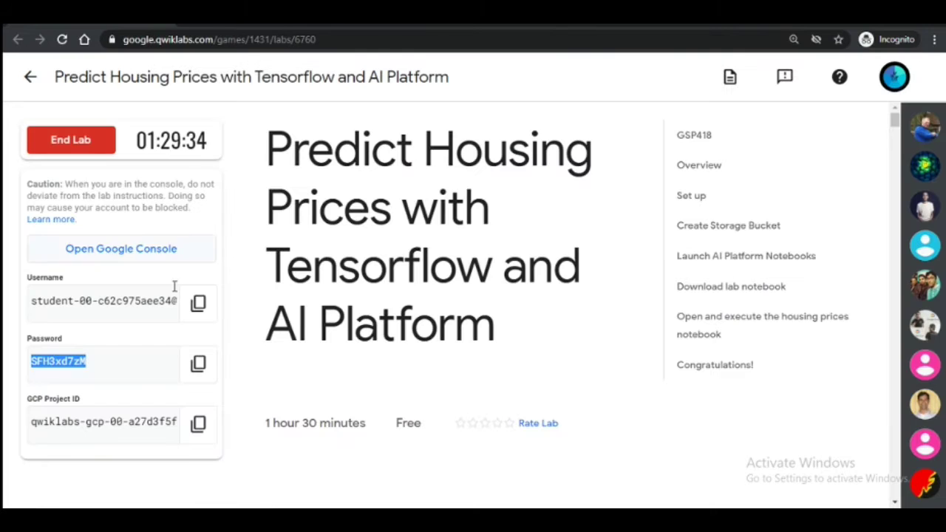
{"action": "left_click", "coordinate": [200, 425]}
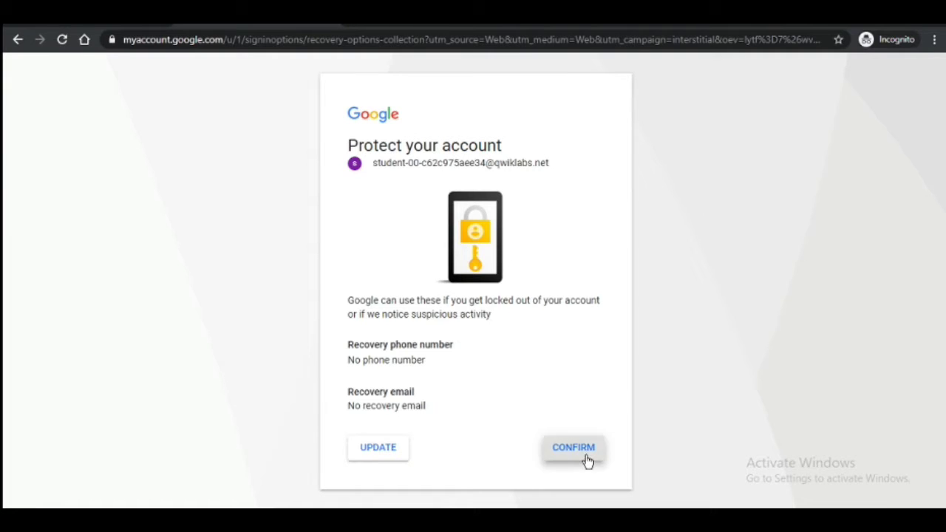
{"action": "left_click", "coordinate": [584, 459]}
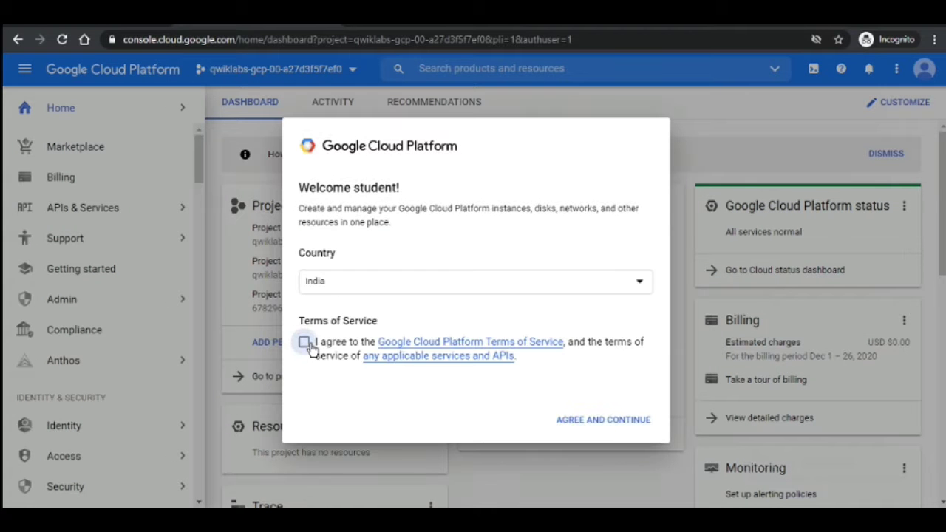
{"action": "left_click", "coordinate": [310, 345]}
{"action": "left_click", "coordinate": [566, 421]}
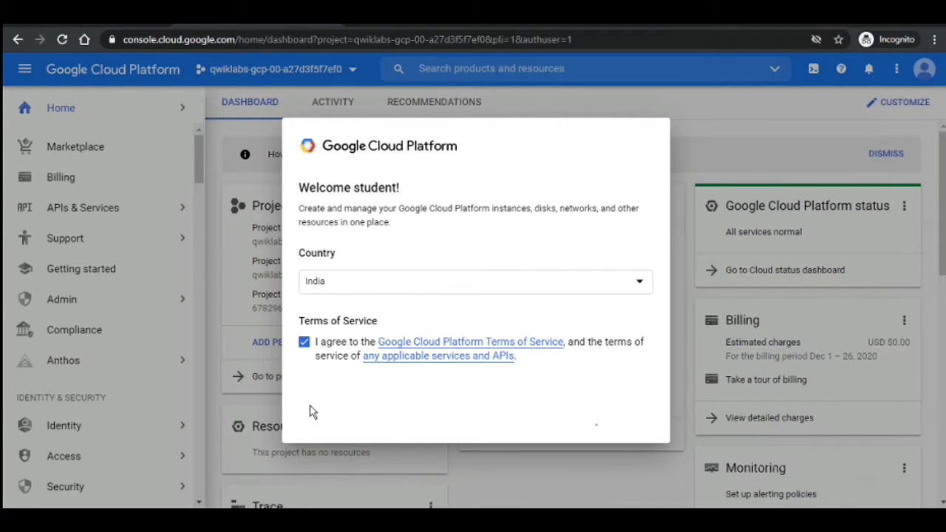
Go to the Notebooks page of AI Platform, not AI Platform (Unified)
{"action": "scroll", "coordinate": [67, 350], "scroll_direction": "down", "scroll_amount": 10}
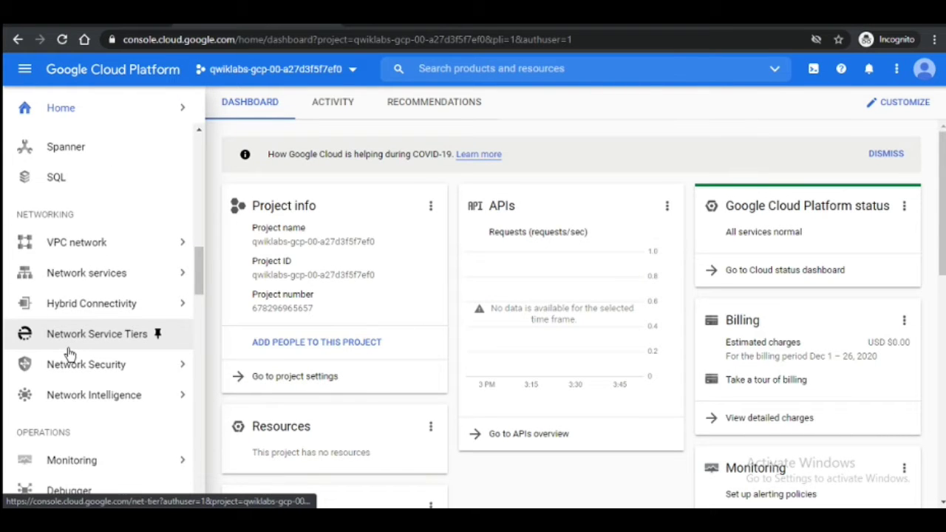
{"action": "scroll", "coordinate": [67, 353], "scroll_direction": "down", "scroll_amount": 10}
{"action": "scroll", "coordinate": [67, 353], "scroll_direction": "down", "scroll_amount": 6}
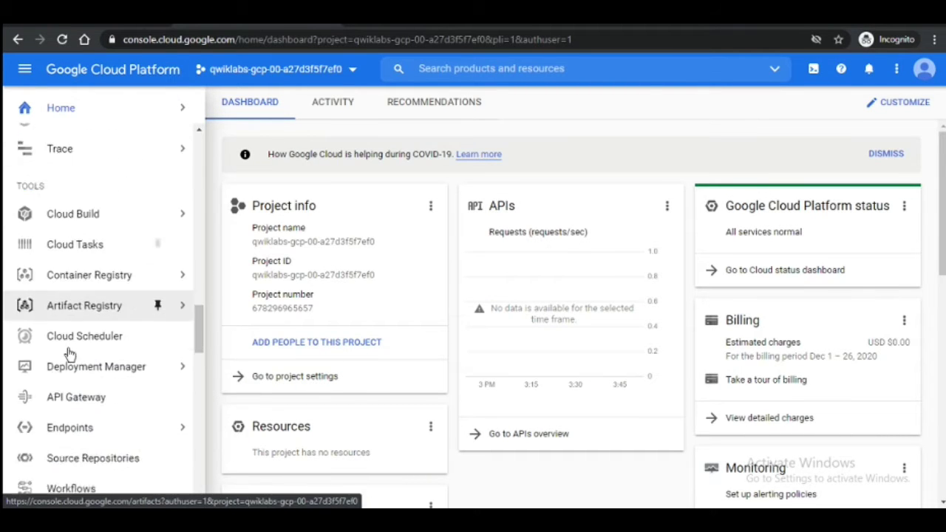
{"action": "scroll", "coordinate": [67, 353], "scroll_direction": "down", "scroll_amount": 10}
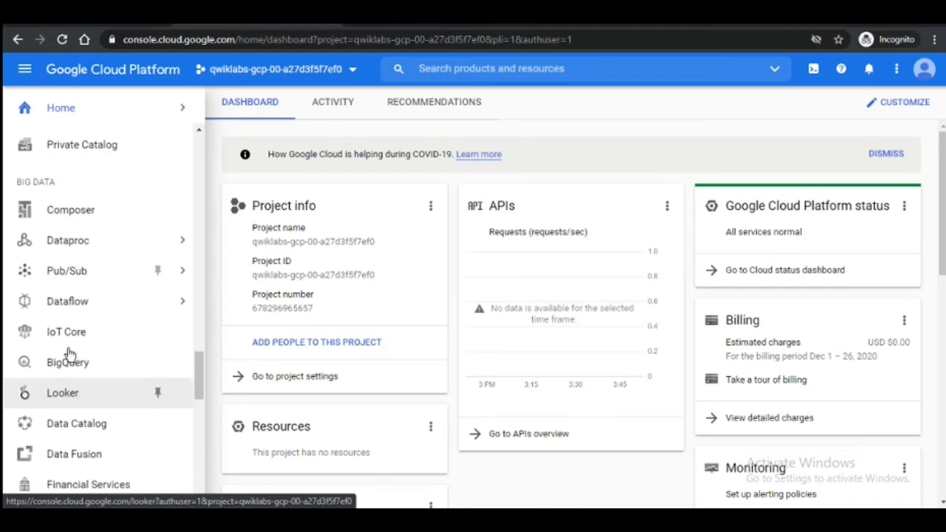
{"action": "mouse_move", "coordinate": [59, 402]}
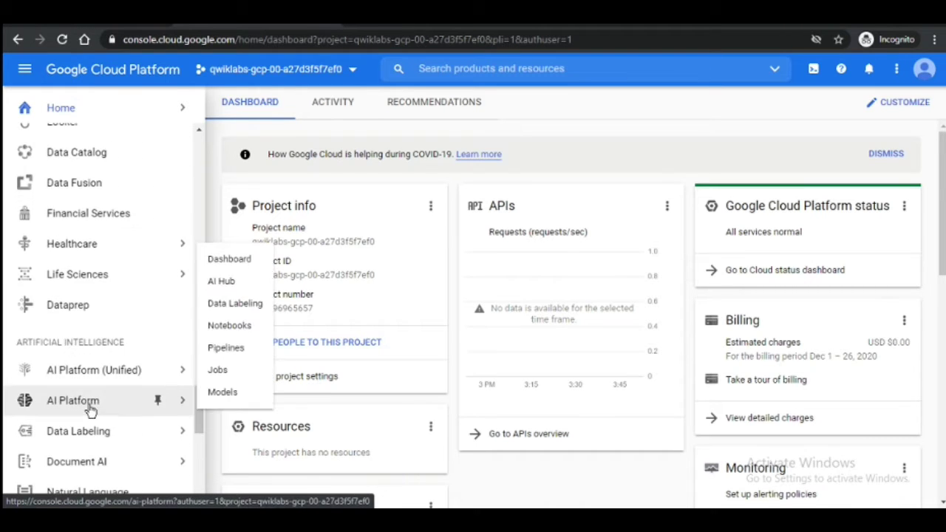
{"action": "left_click", "coordinate": [215, 325]}
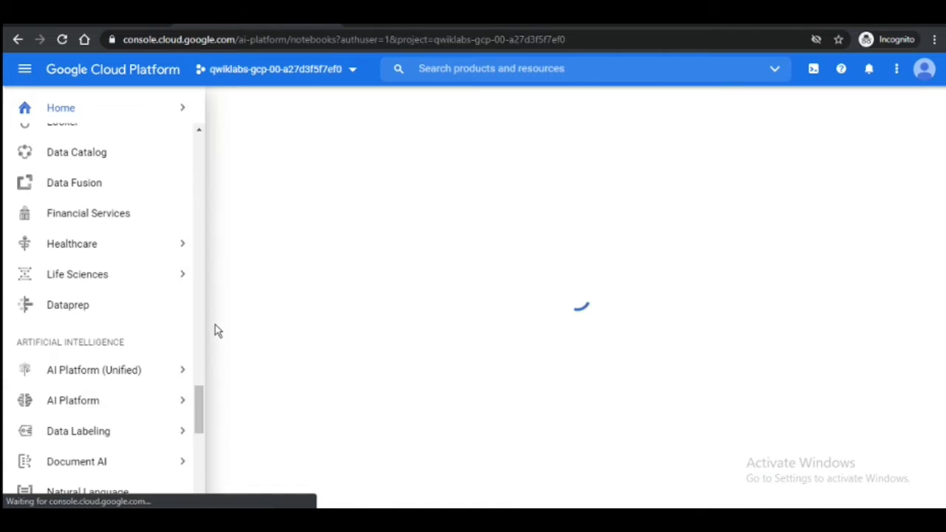
Open Cloud Storage in a separate browser tab while keeping the AI Platform Notebooks page open
{"action": "scroll", "coordinate": [140, 249], "scroll_direction": "up", "scroll_amount": 5}
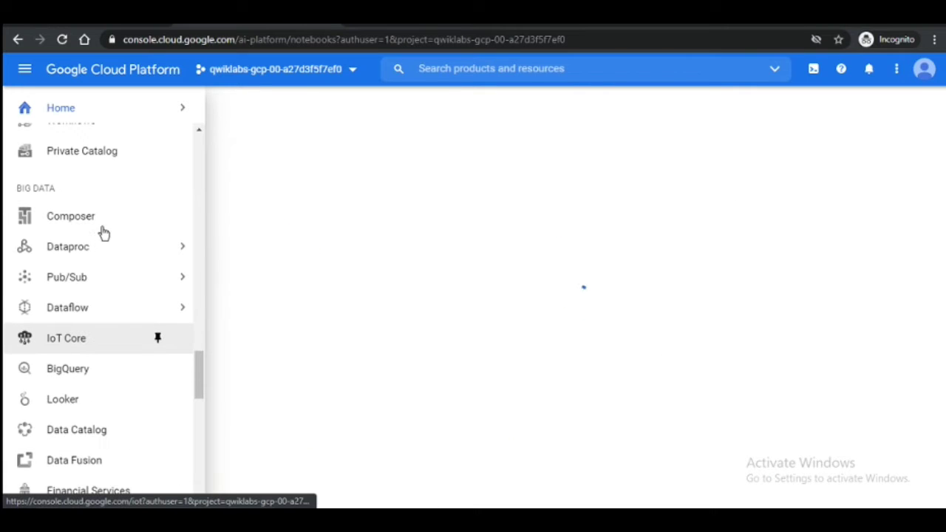
{"action": "scroll", "coordinate": [127, 232], "scroll_direction": "up", "scroll_amount": 2}
{"action": "scroll", "coordinate": [89, 203], "scroll_direction": "up", "scroll_amount": 8}
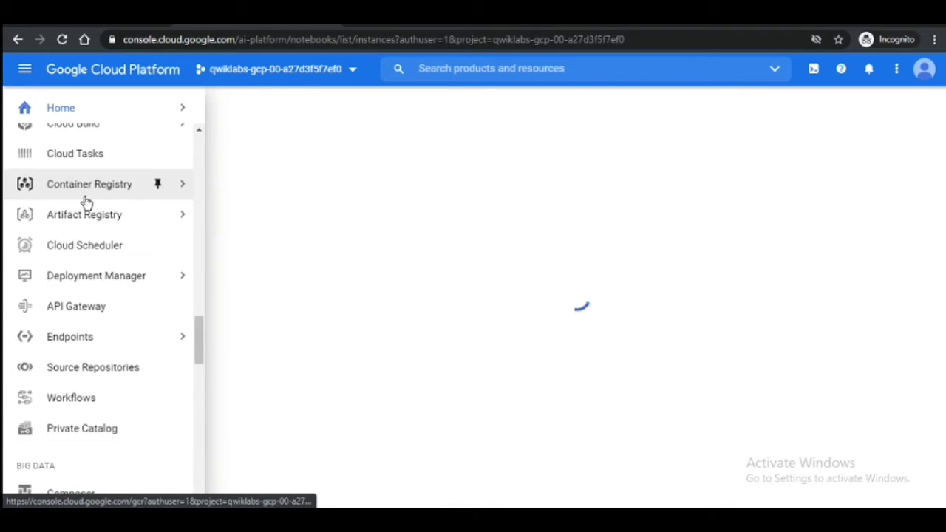
{"action": "scroll", "coordinate": [85, 200], "scroll_direction": "up", "scroll_amount": 10}
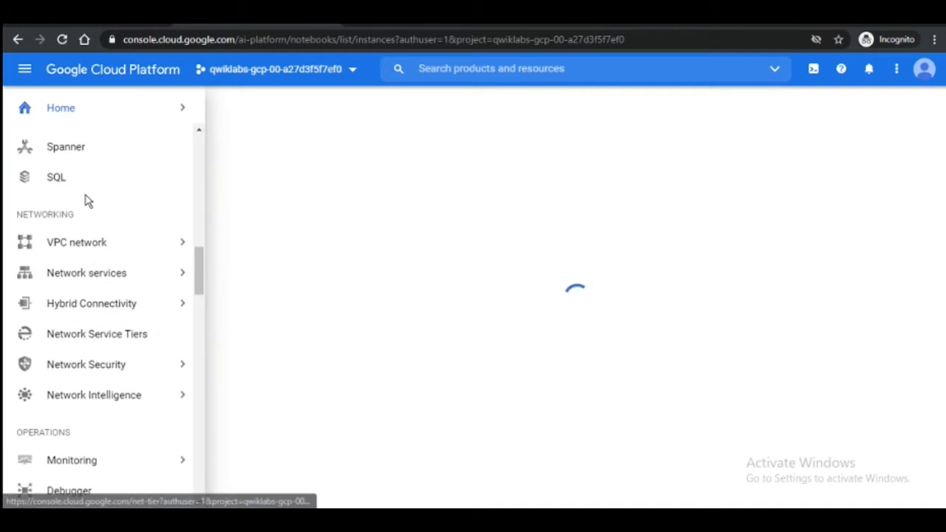
{"action": "scroll", "coordinate": [100, 186], "scroll_direction": "up", "scroll_amount": 4}
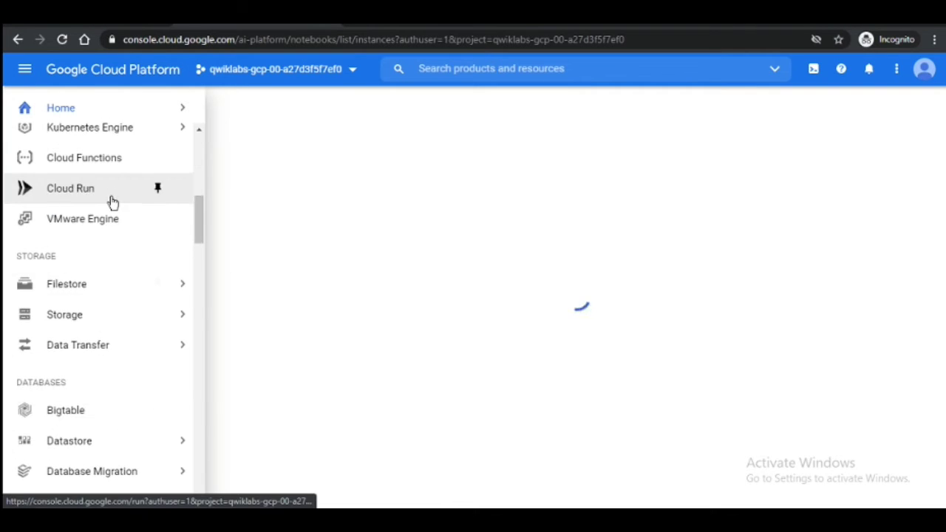
{"action": "scroll", "coordinate": [110, 191], "scroll_direction": "up", "scroll_amount": 5}
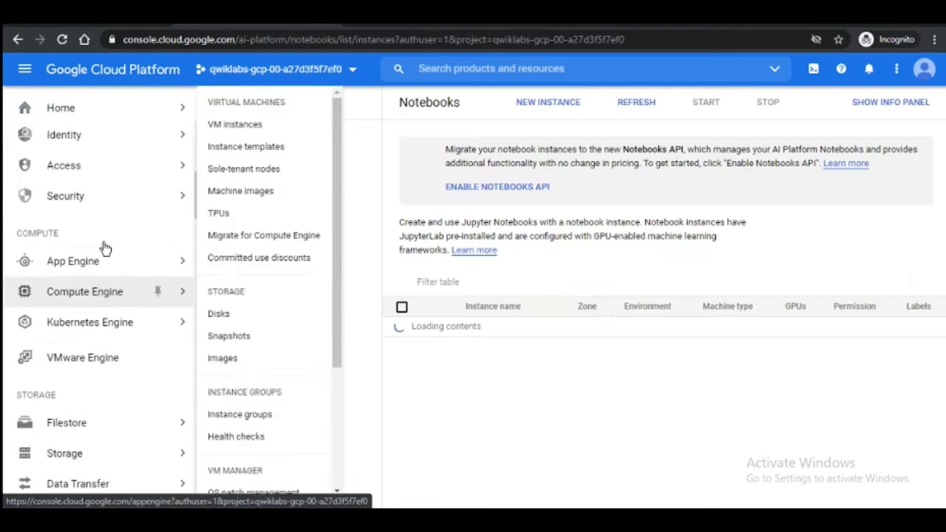
{"action": "left_click", "coordinate": [24, 69]}
{"action": "scroll", "coordinate": [103, 244], "scroll_direction": "down", "scroll_amount": 5}
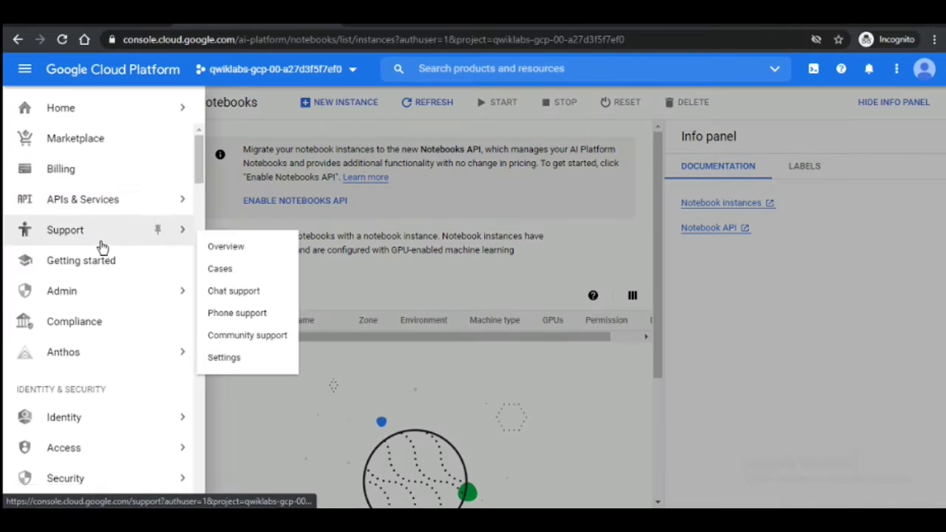
{"action": "scroll", "coordinate": [103, 276], "scroll_direction": "down", "scroll_amount": 5}
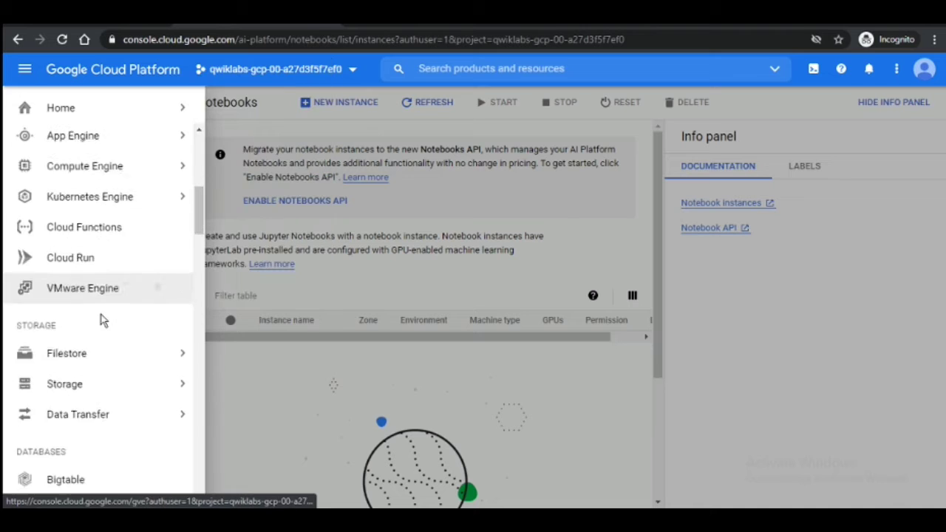
{"action": "mouse_move", "coordinate": [99, 310]}
{"action": "right_click", "coordinate": [99, 329]}
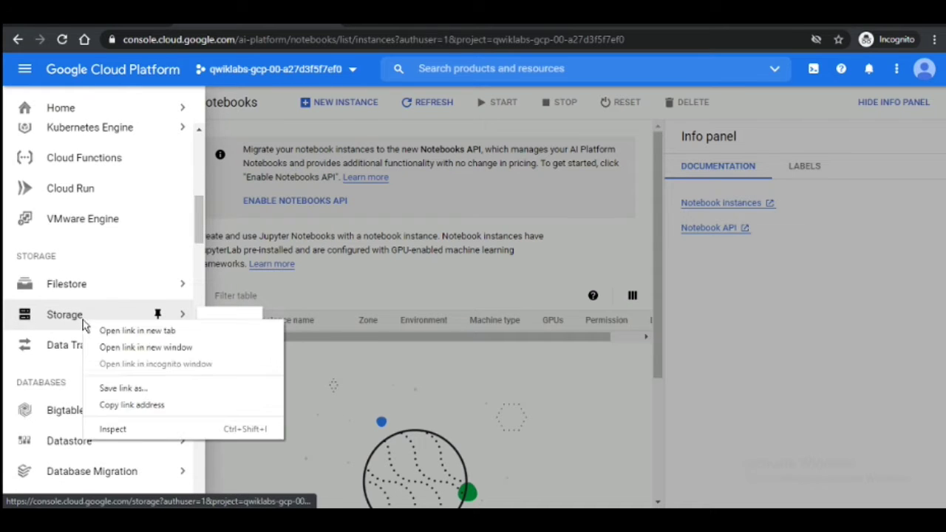
{"action": "left_click", "coordinate": [107, 330]}
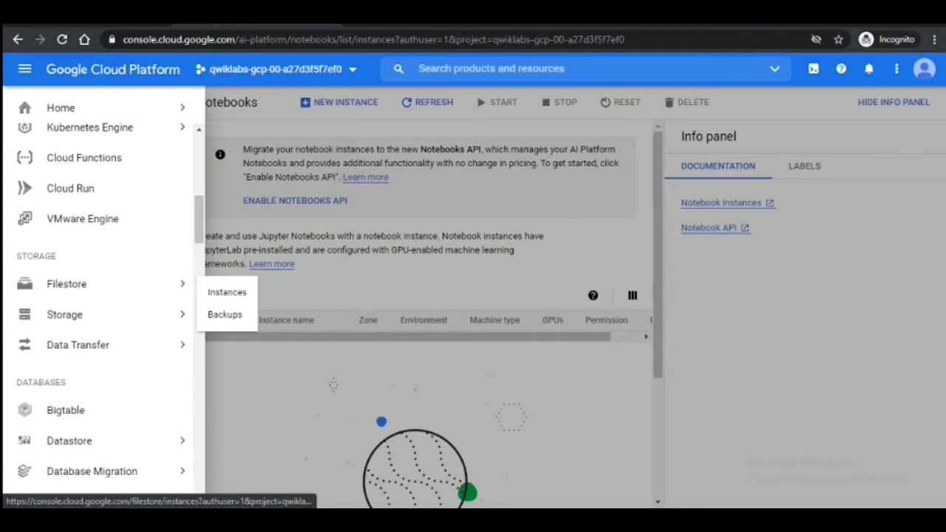
{"action": "left_click", "coordinate": [24, 69]}
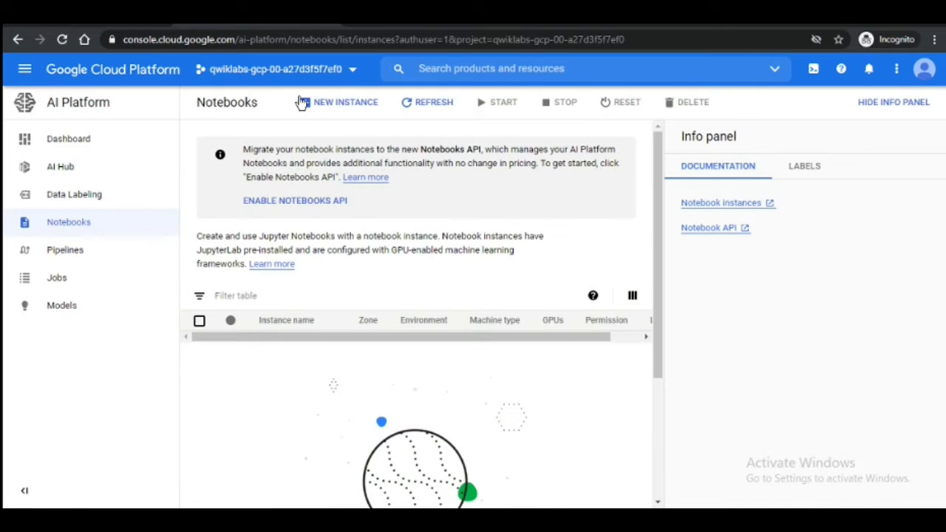
Create a TensorFlow Enterprise 1.15 notebook instance without GPUs in region us-central1 (Iowa)
{"action": "left_click", "coordinate": [334, 103]}
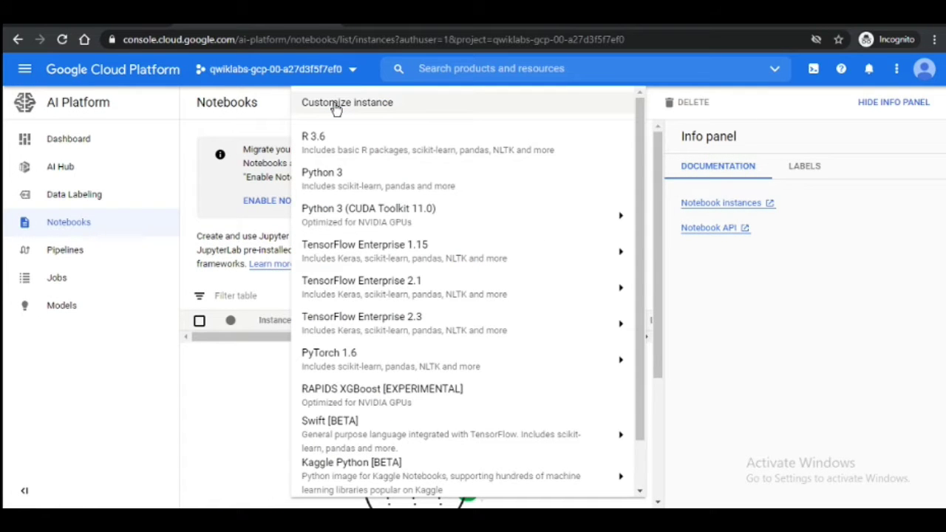
{"action": "mouse_move", "coordinate": [405, 255]}
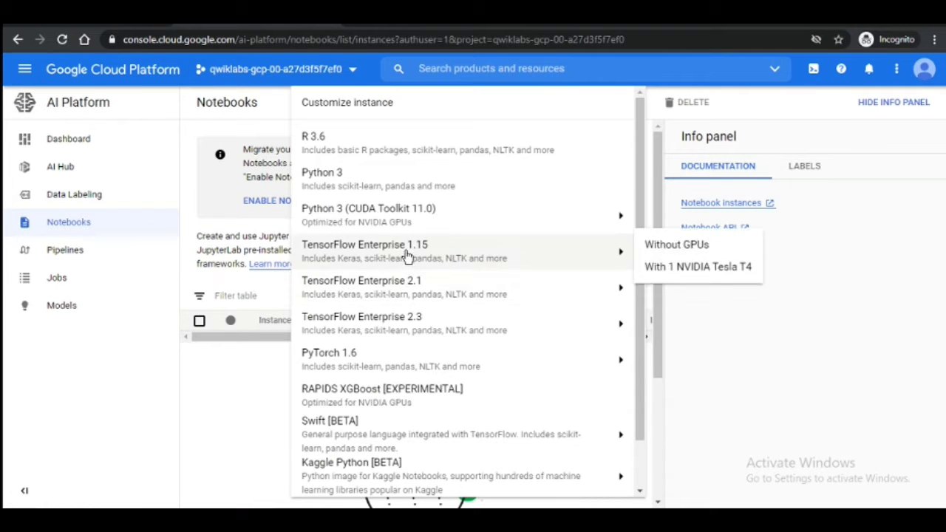
{"action": "left_click", "coordinate": [662, 246]}
{"action": "left_click", "coordinate": [416, 212]}
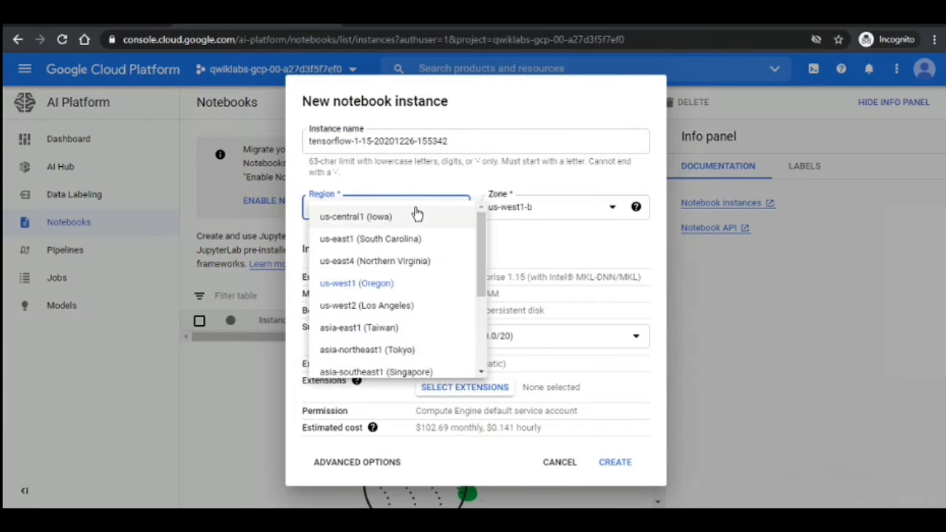
{"action": "left_click", "coordinate": [391, 218]}
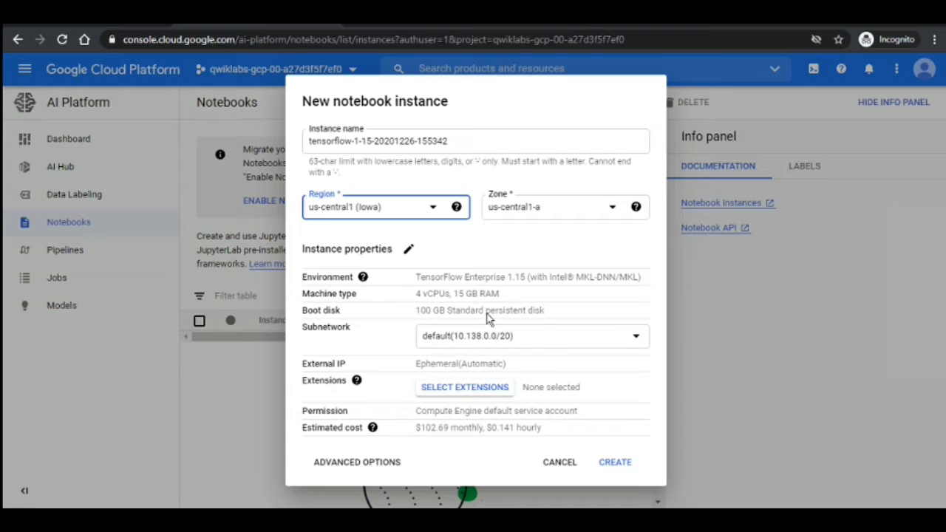
{"action": "left_click", "coordinate": [618, 463]}
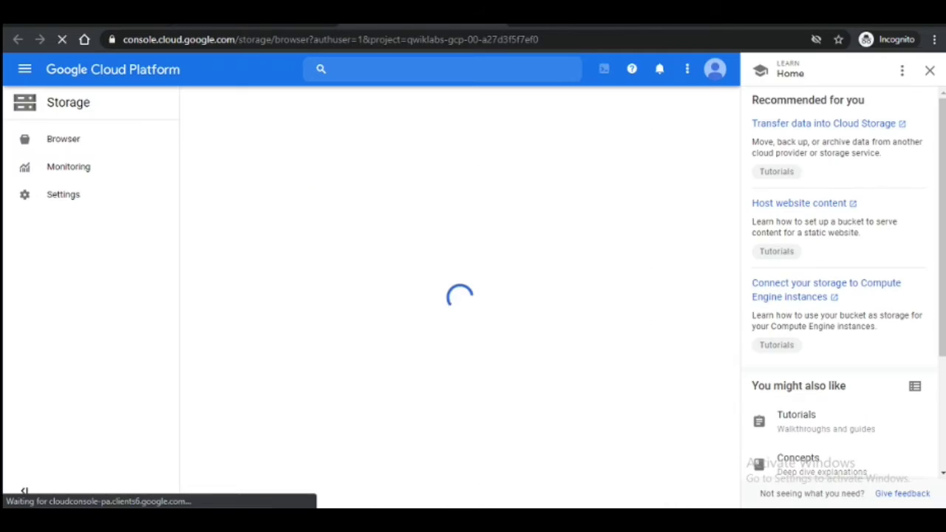
Create a storage bucket named with the lab's GCP Project ID, qwiklabs-gcp-00-a27d3f5f7ef0, keeping the default settings
{"action": "left_click", "coordinate": [929, 70]}
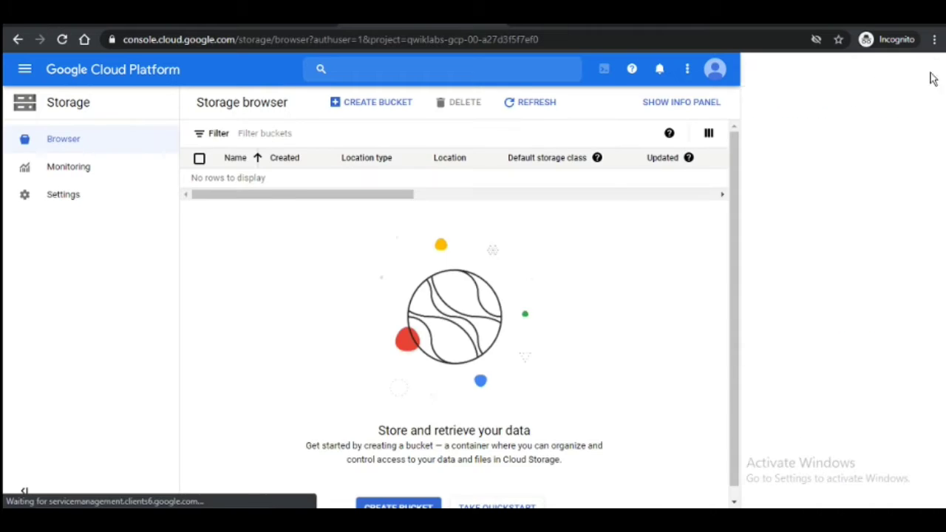
{"action": "left_click", "coordinate": [379, 102]}
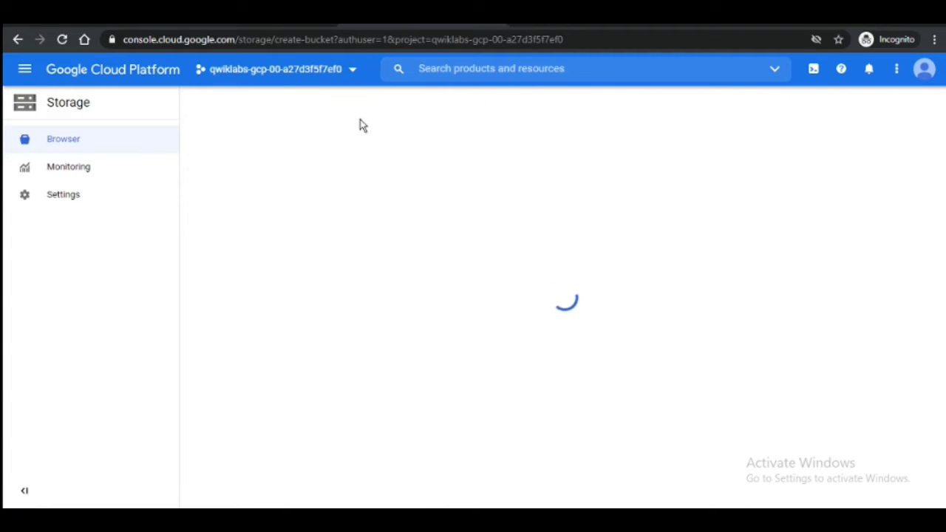
{"action": "left_click", "coordinate": [321, 206]}
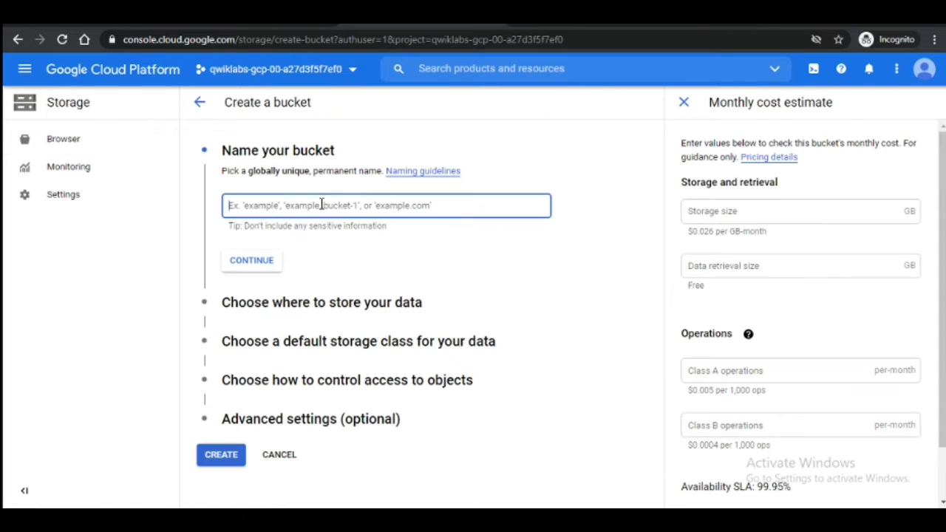
{"action": "type", "text": "qwiklabs-gcp-00-a27d3f5f7ef0"}
{"action": "left_click", "coordinate": [236, 461]}
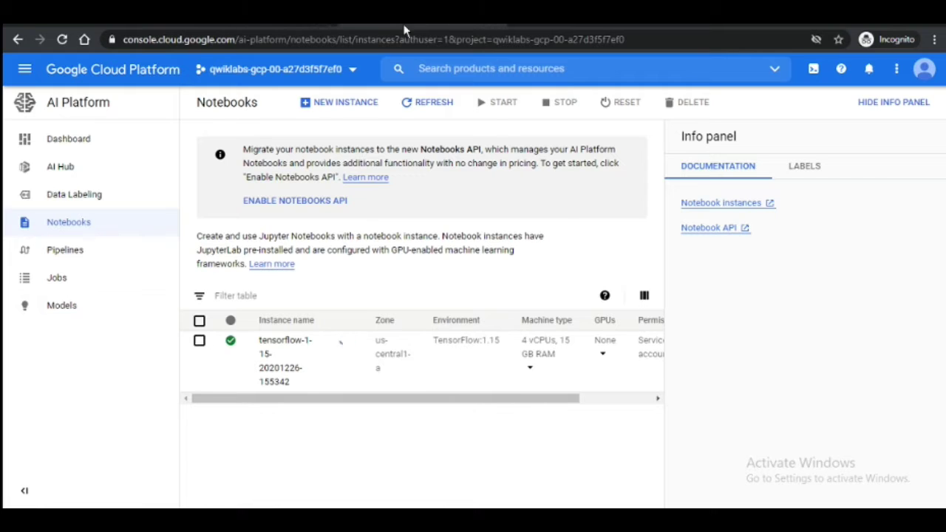
Hide the Notebooks page's info panel and check the lab progress for the Create Storage Bucket task
{"action": "left_click", "coordinate": [893, 104]}
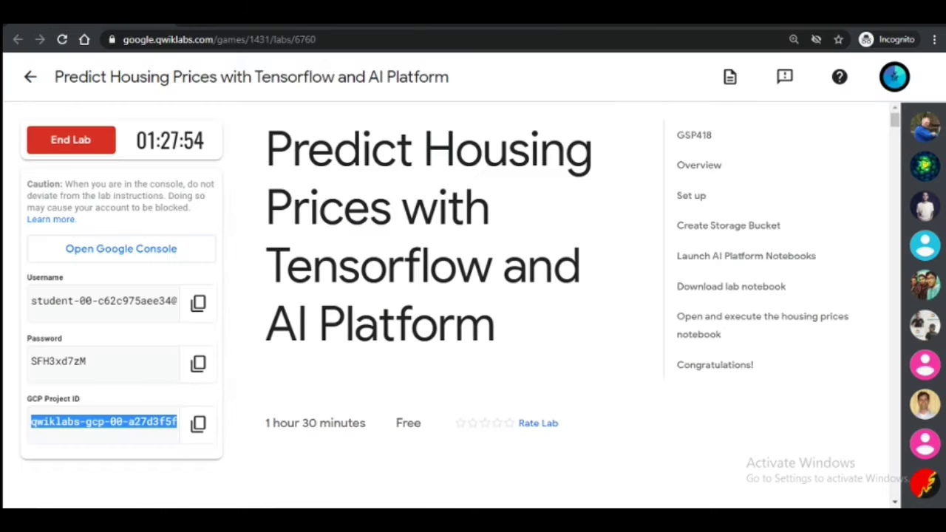
{"action": "key", "text": "ctrl+shift+Tab"}
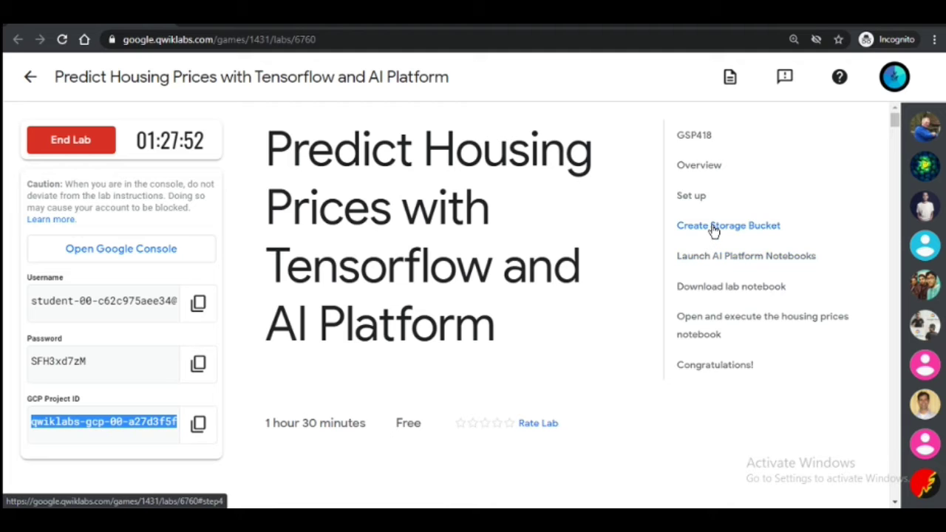
{"action": "left_click", "coordinate": [715, 257]}
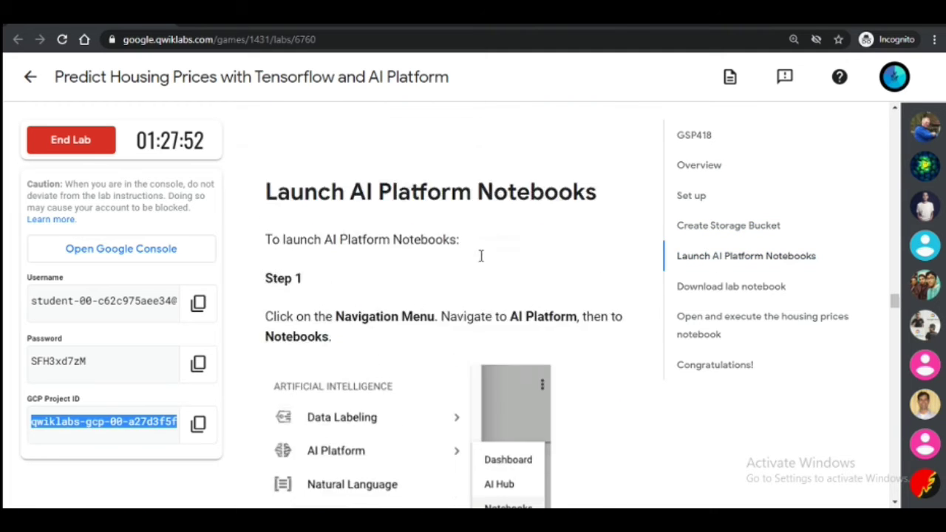
{"action": "scroll", "coordinate": [481, 256], "scroll_direction": "up", "scroll_amount": 3}
{"action": "left_click", "coordinate": [438, 244]}
{"action": "scroll", "coordinate": [560, 262], "scroll_direction": "down", "scroll_amount": 4}
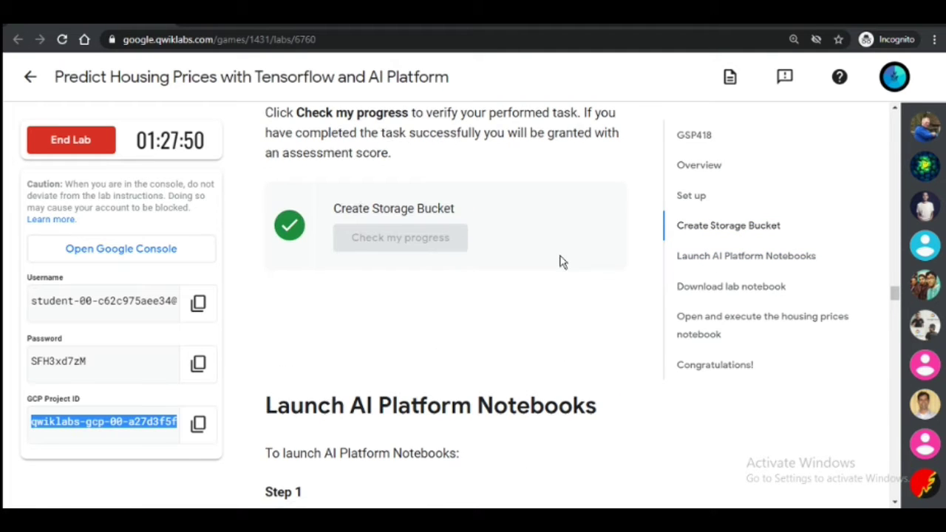
Refresh the notebook instances, open JupyterLab on the TensorFlow 1.15 instance and check the lab progress for creating it
{"action": "scroll", "coordinate": [607, 317], "scroll_direction": "down", "scroll_amount": 10}
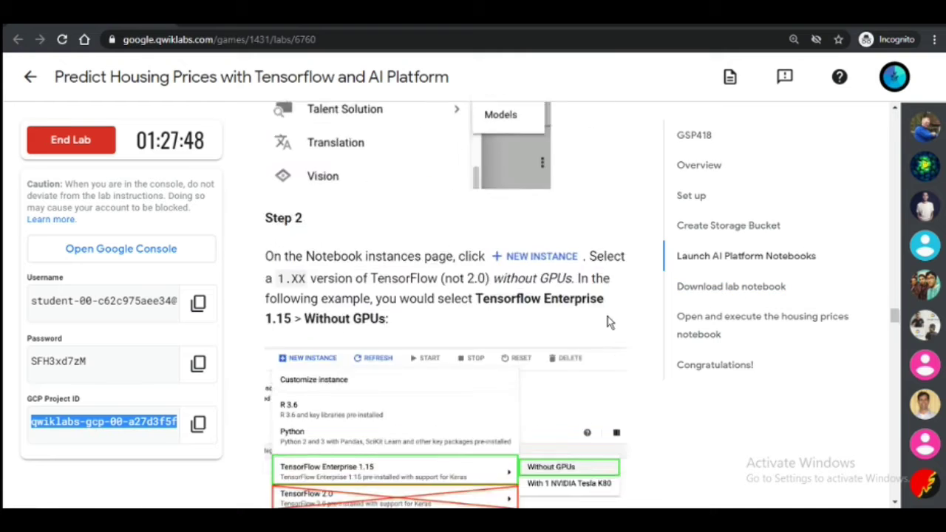
{"action": "scroll", "coordinate": [607, 316], "scroll_direction": "down", "scroll_amount": 8}
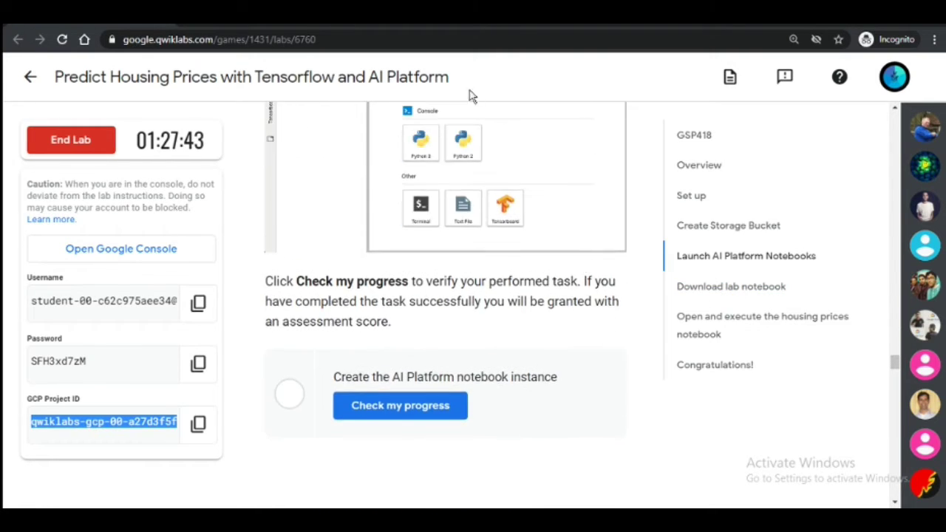
{"action": "left_click", "coordinate": [438, 15]}
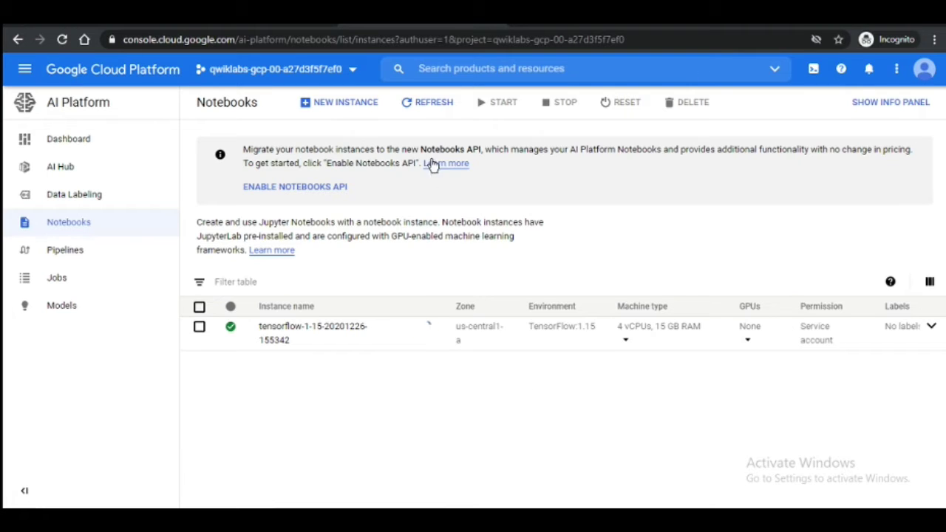
{"action": "left_click", "coordinate": [439, 112]}
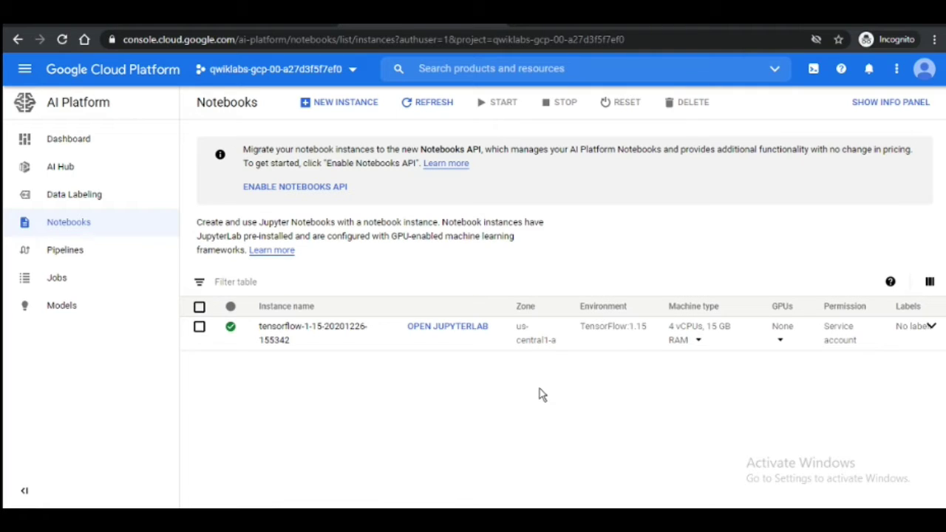
{"action": "left_click", "coordinate": [475, 331]}
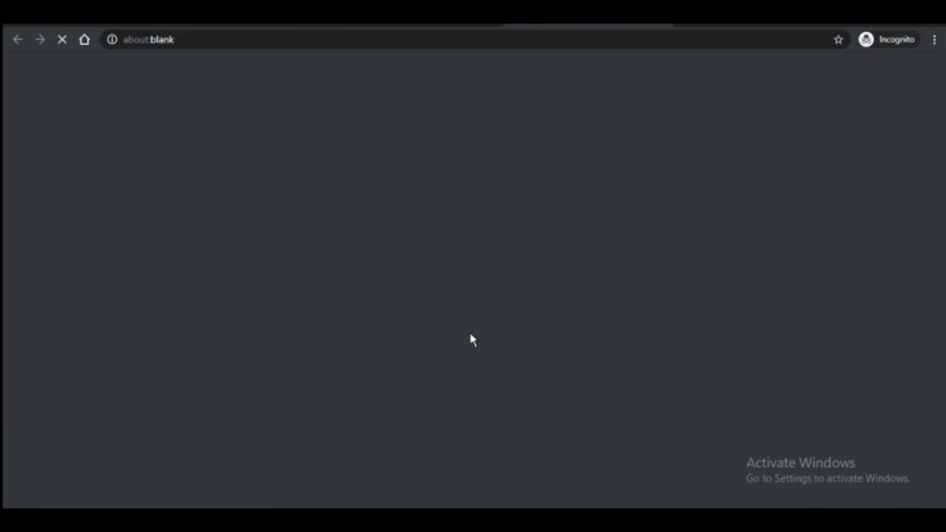
{"action": "key", "text": "alt+Tab"}
{"action": "left_click", "coordinate": [443, 407]}
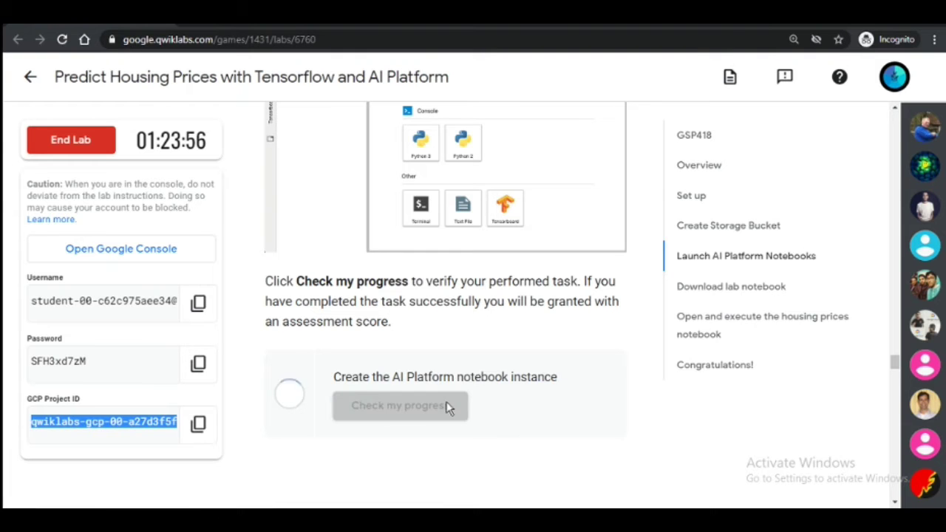
{"action": "scroll", "coordinate": [447, 408], "scroll_direction": "down", "scroll_amount": 4}
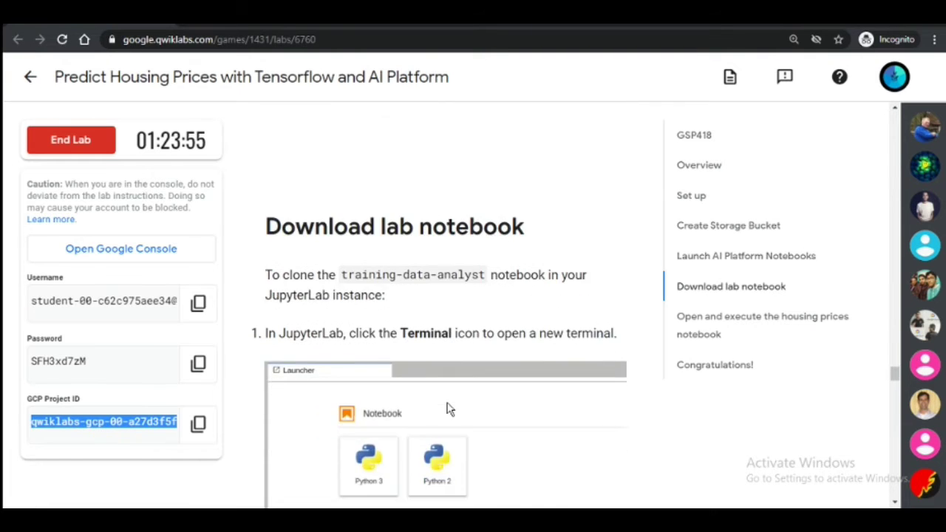
{"action": "scroll", "coordinate": [447, 408], "scroll_direction": "down", "scroll_amount": 7}
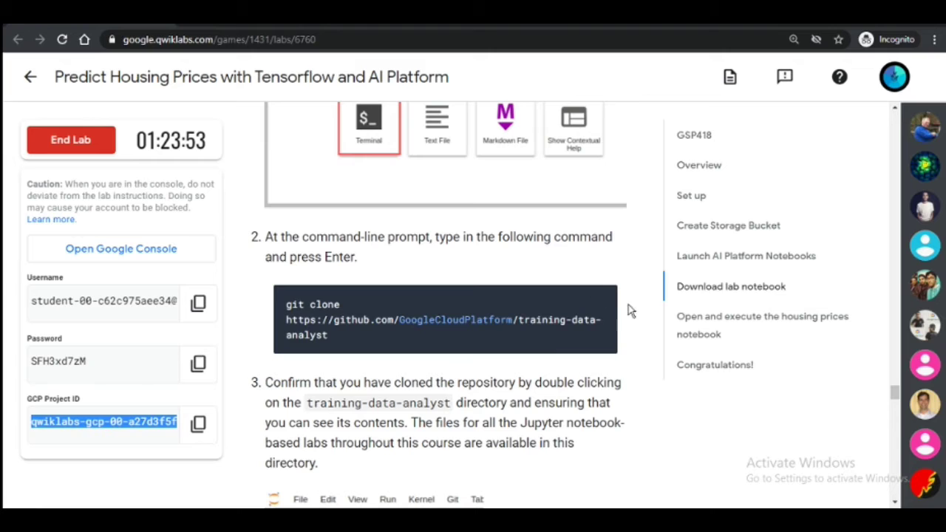
{"action": "left_click", "coordinate": [599, 298]}
{"action": "key", "text": "alt+Tab"}
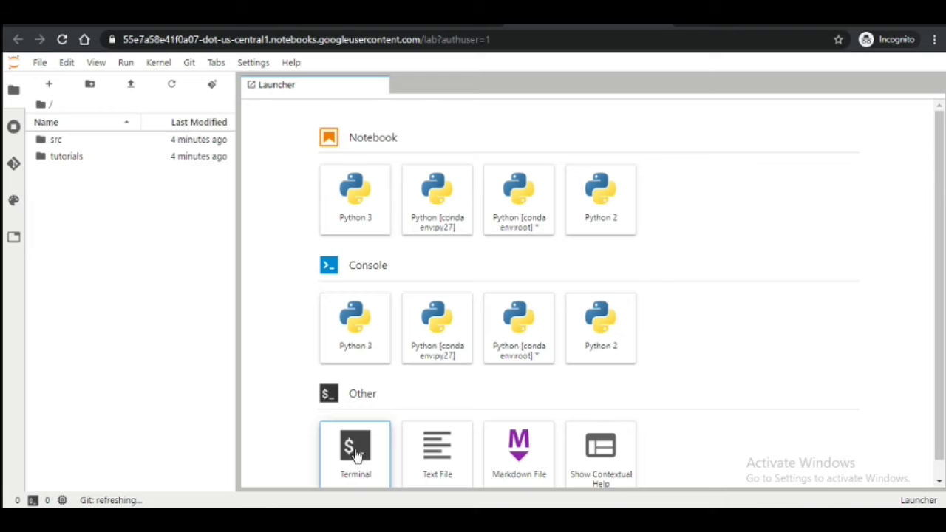
{"action": "left_click", "coordinate": [355, 453]}
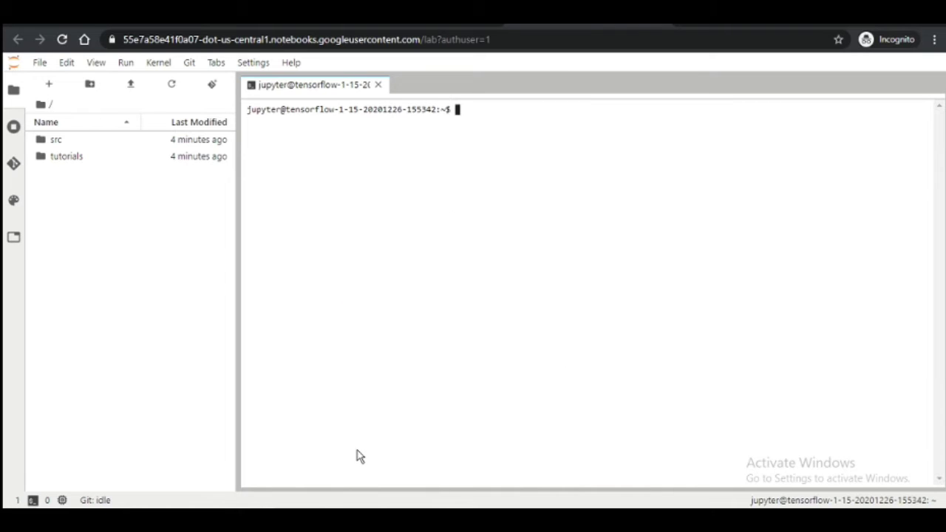
{"action": "key", "text": "ctrl+v"}
{"action": "key", "text": "Return"}
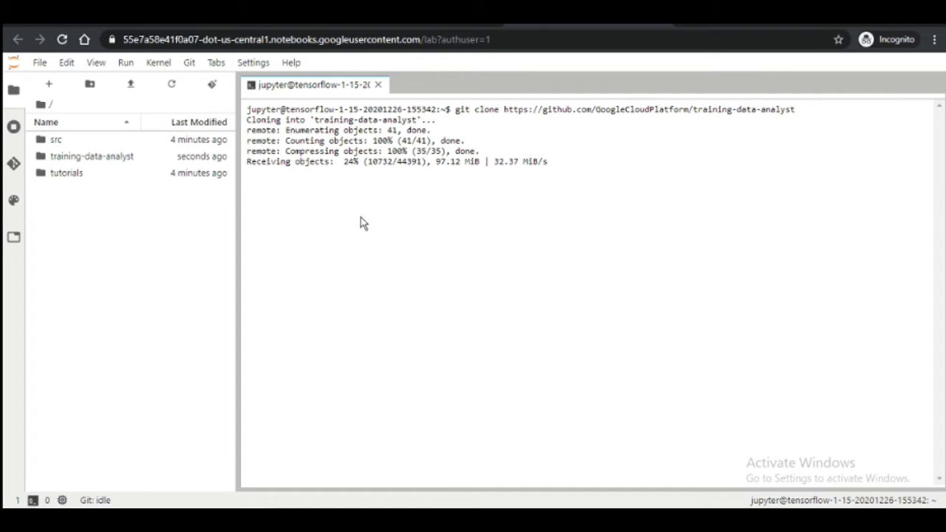
Copy the housing prices notebook path from the lab instructions and check the lab progress for Download lab notebook
{"action": "key", "text": "alt+Tab"}
{"action": "scroll", "coordinate": [446, 281], "scroll_direction": "down", "scroll_amount": 5}
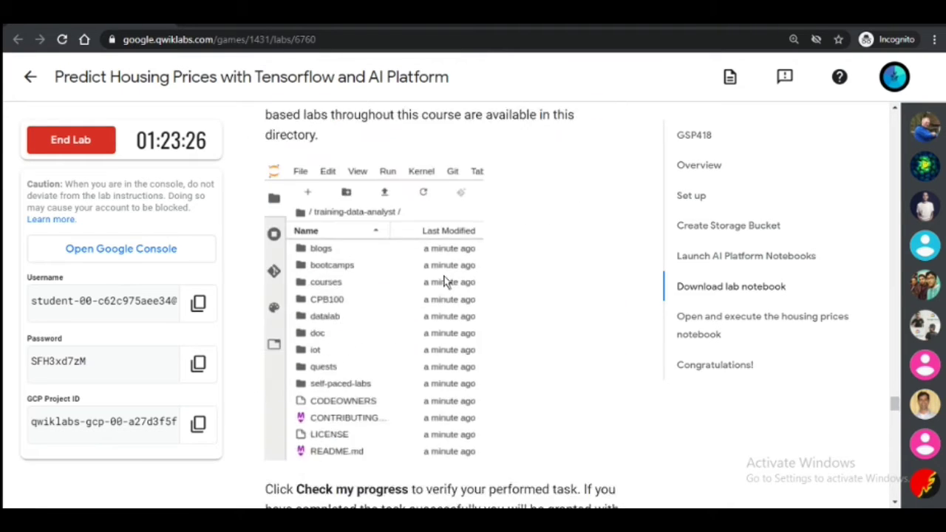
{"action": "scroll", "coordinate": [445, 282], "scroll_direction": "down", "scroll_amount": 4}
{"action": "scroll", "coordinate": [446, 282], "scroll_direction": "down", "scroll_amount": 5}
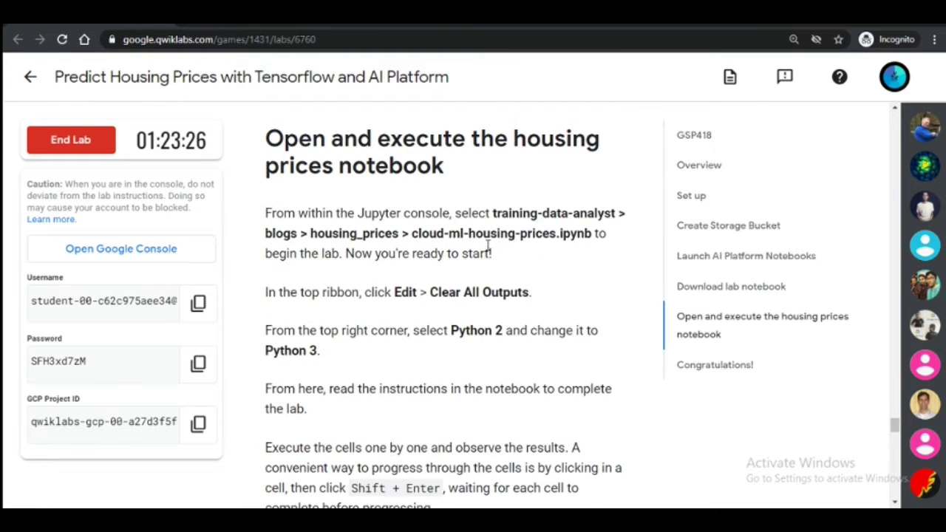
{"action": "left_click_drag", "start_coordinate": [492, 213], "coordinate": [591, 235]}
{"action": "scroll", "coordinate": [604, 292], "scroll_direction": "up", "scroll_amount": 5}
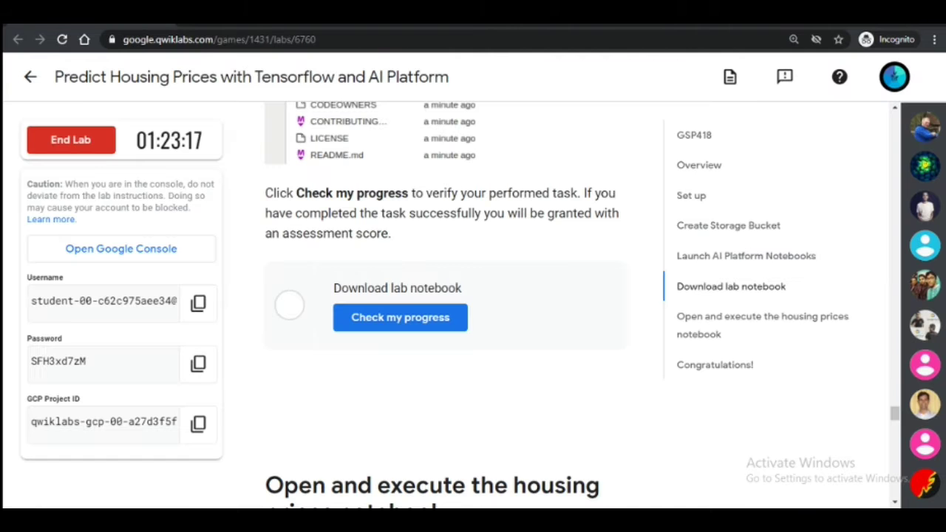
{"action": "left_click", "coordinate": [383, 316]}
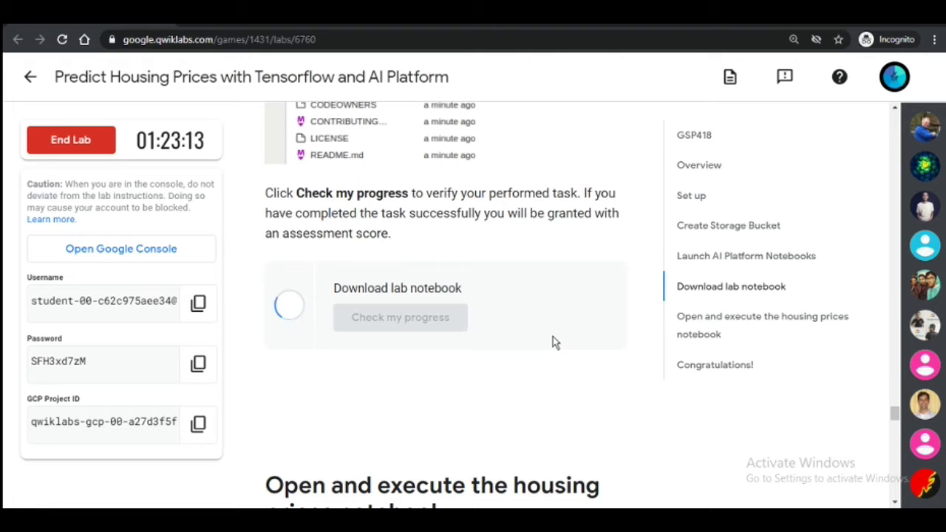
{"action": "scroll", "coordinate": [553, 336], "scroll_direction": "down", "scroll_amount": 5}
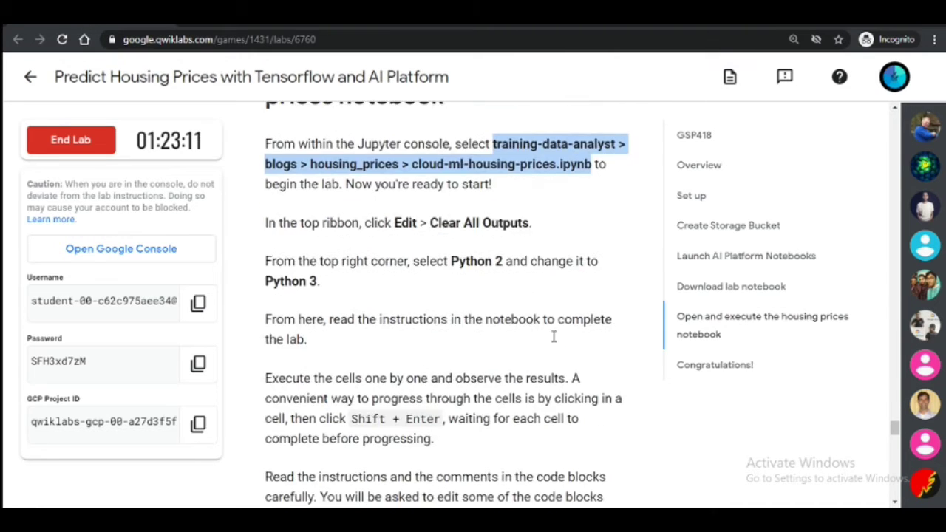
Paste the notebook path into the JupyterLab terminal as a reference and open the training-data-analyst/blogs folder
{"action": "key", "text": "alt+Tab"}
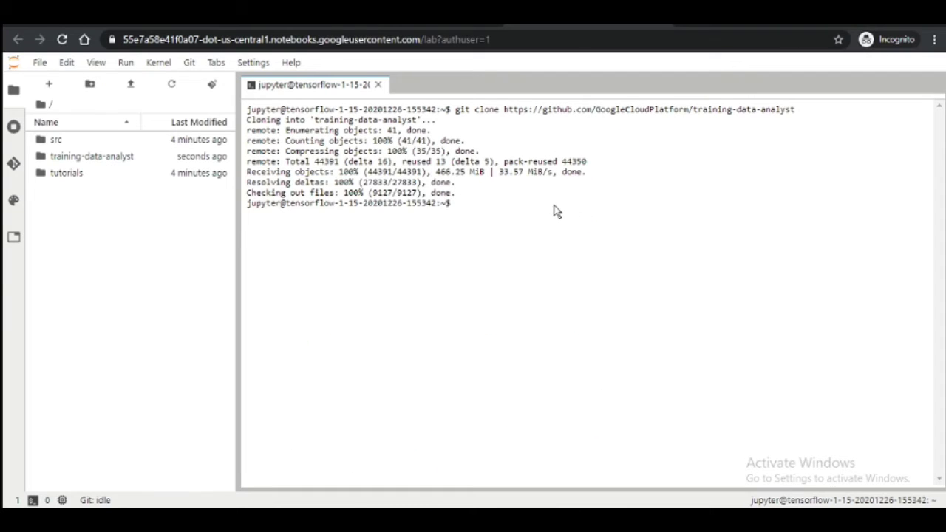
{"action": "key", "text": "ctrl+v"}
{"action": "double_click", "coordinate": [97, 159]}
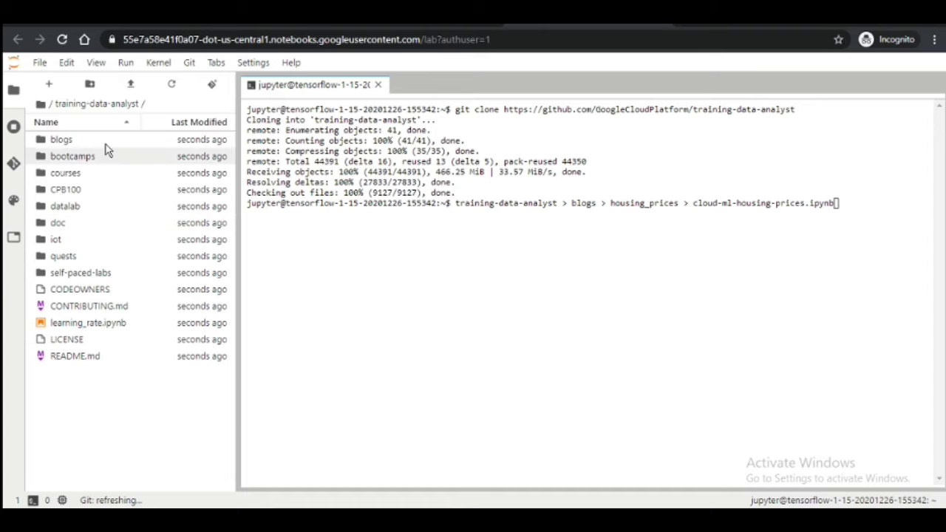
{"action": "double_click", "coordinate": [105, 143]}
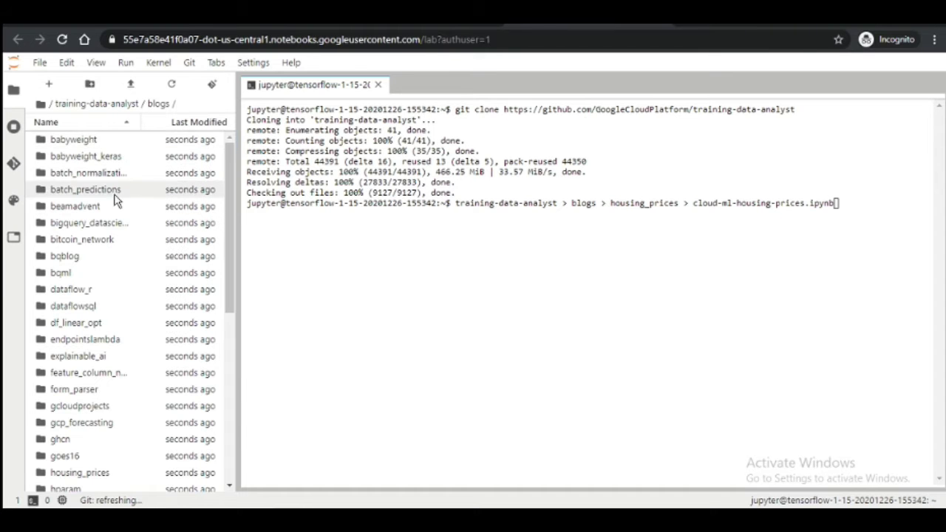